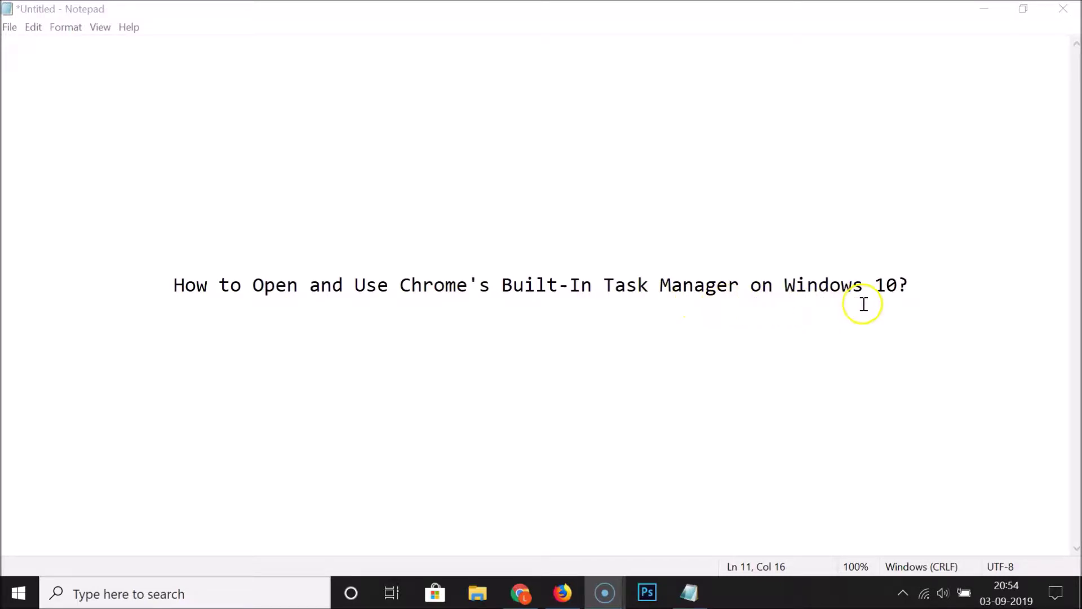
Bring Chrome forward, cycle through the Gmail, Twitter and Facebook tabs, and open Chrome's main menu
click(521, 592)
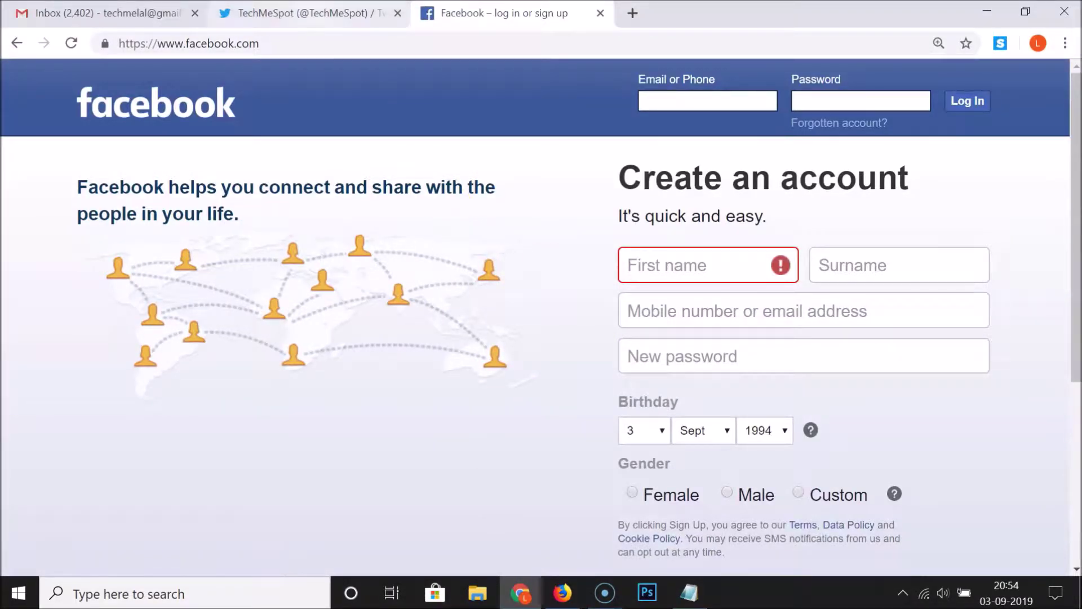
click(310, 13)
click(495, 12)
click(107, 12)
click(361, 12)
click(478, 13)
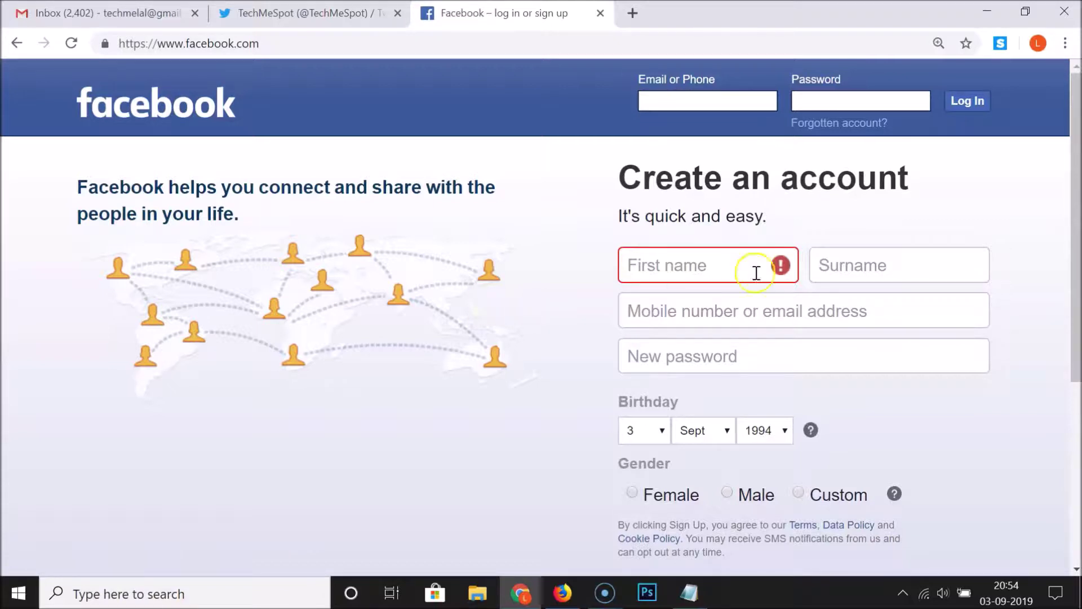
click(1064, 44)
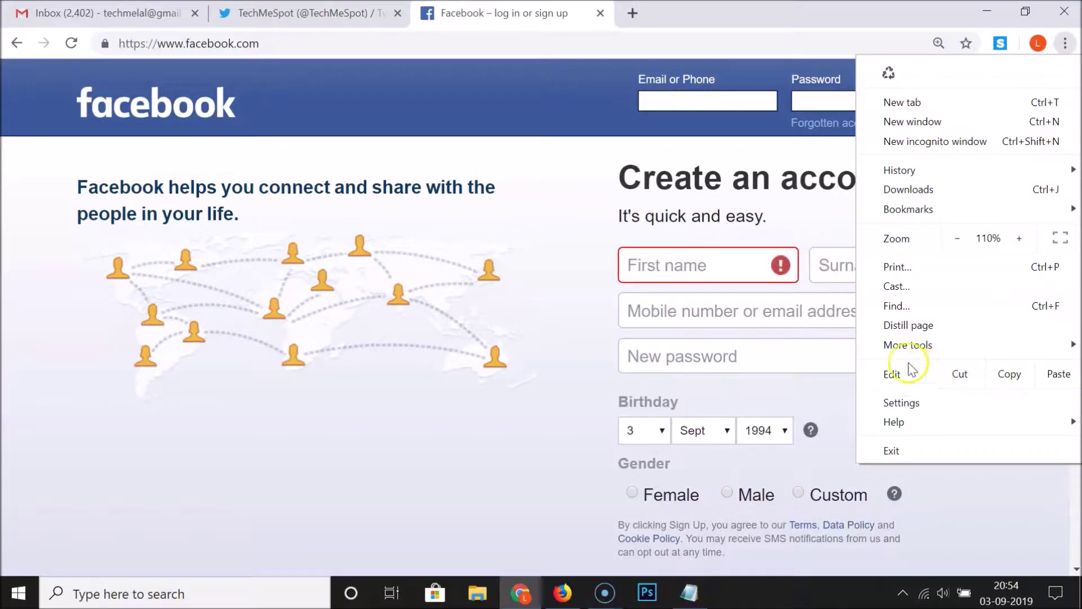
Launch Task Manager from More tools and sort its processes by Memory footprint
click(896, 346)
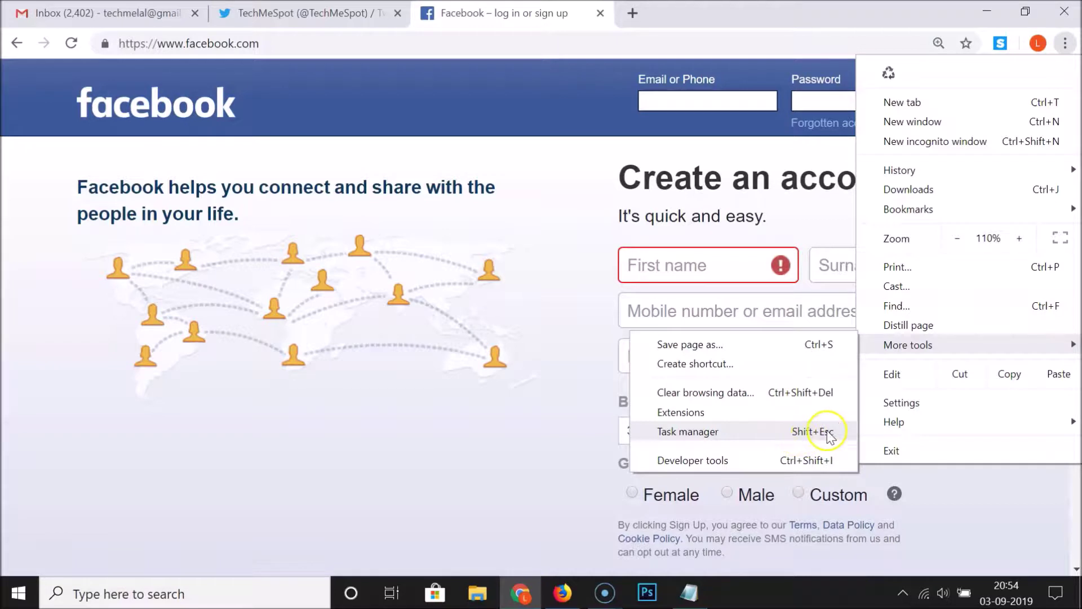
click(717, 432)
click(485, 111)
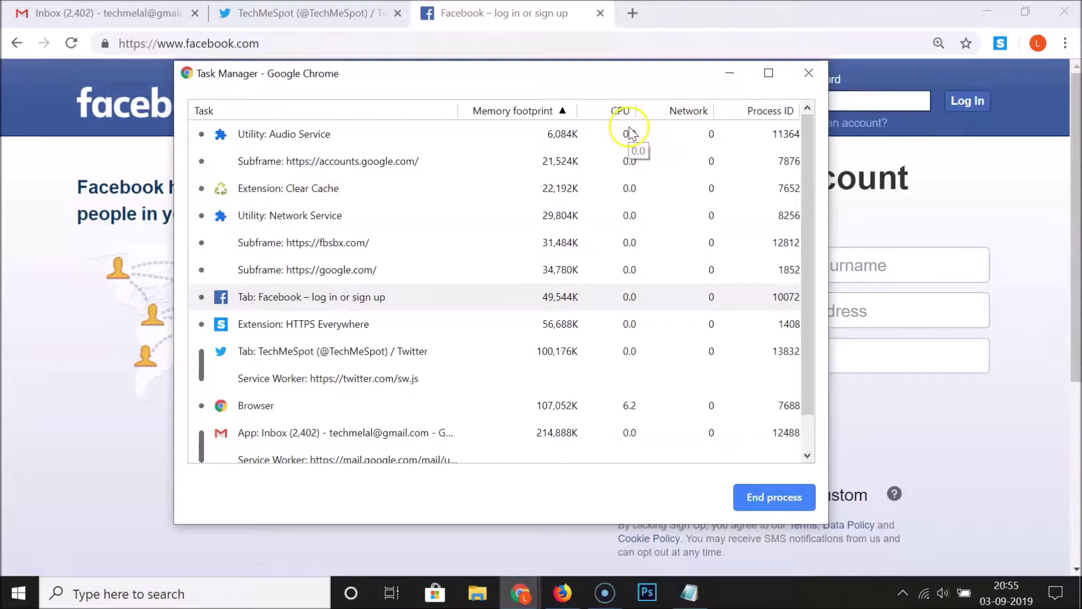
Maximize the Task Manager and bring up its list of available columns
click(769, 73)
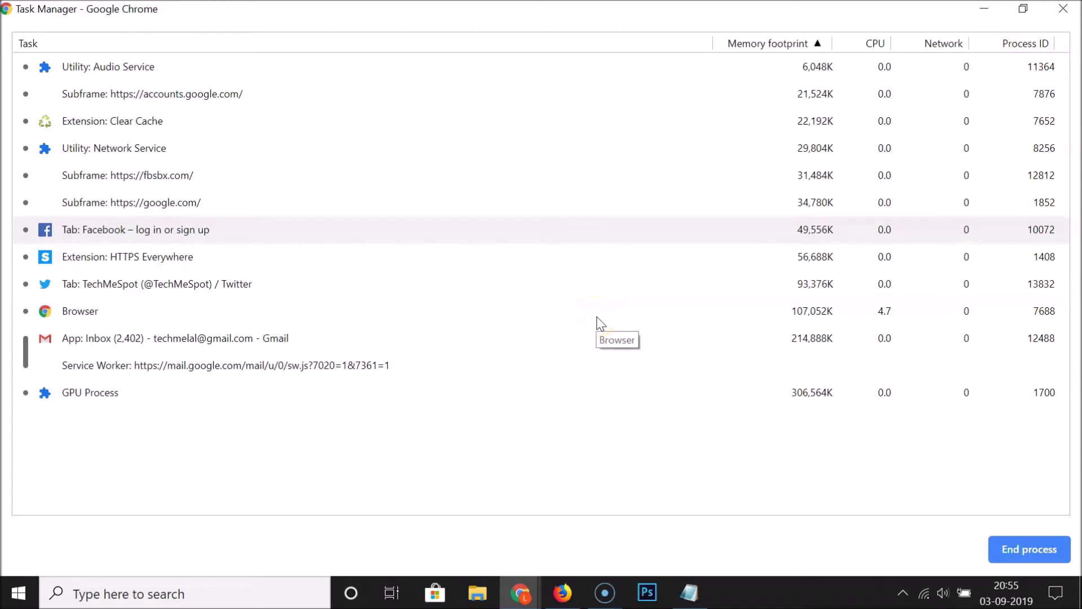
click(503, 182)
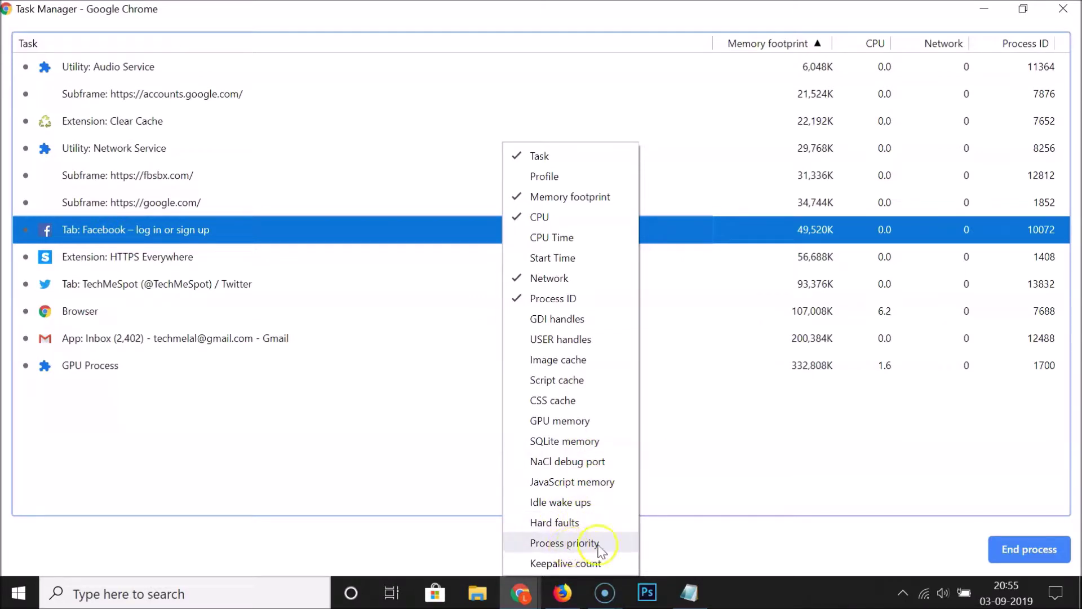
Add the Process priority column, remove it again, and restore the Task Manager to a window
click(565, 542)
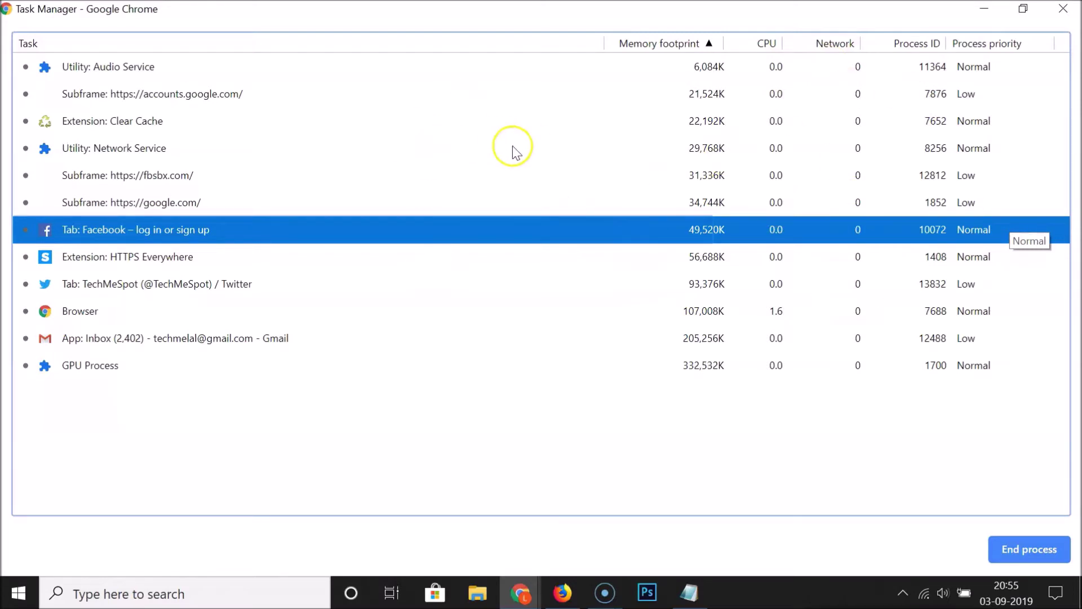
right_click(462, 153)
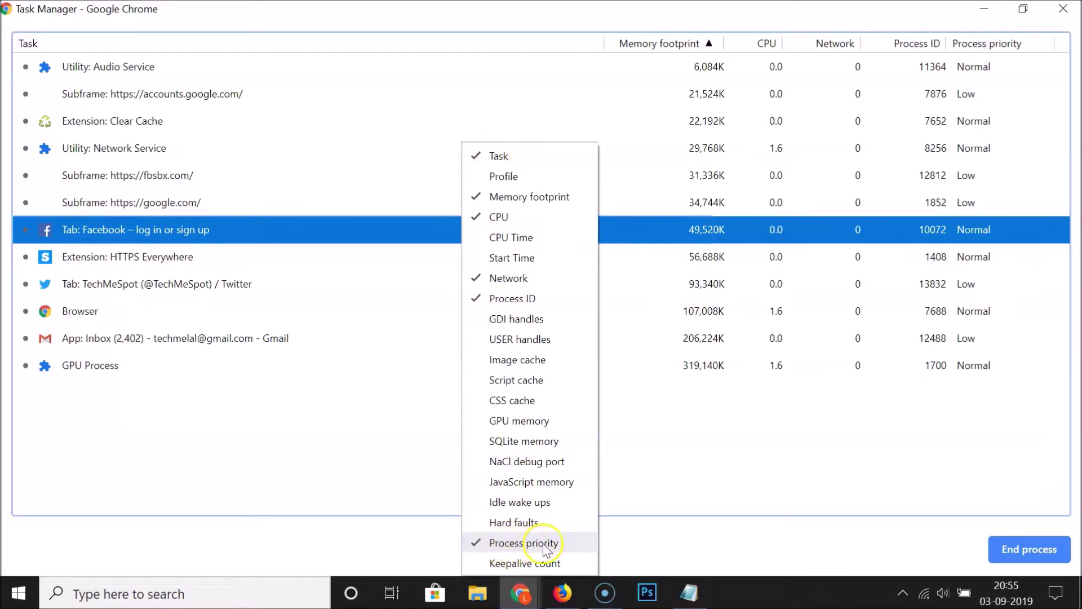
click(500, 544)
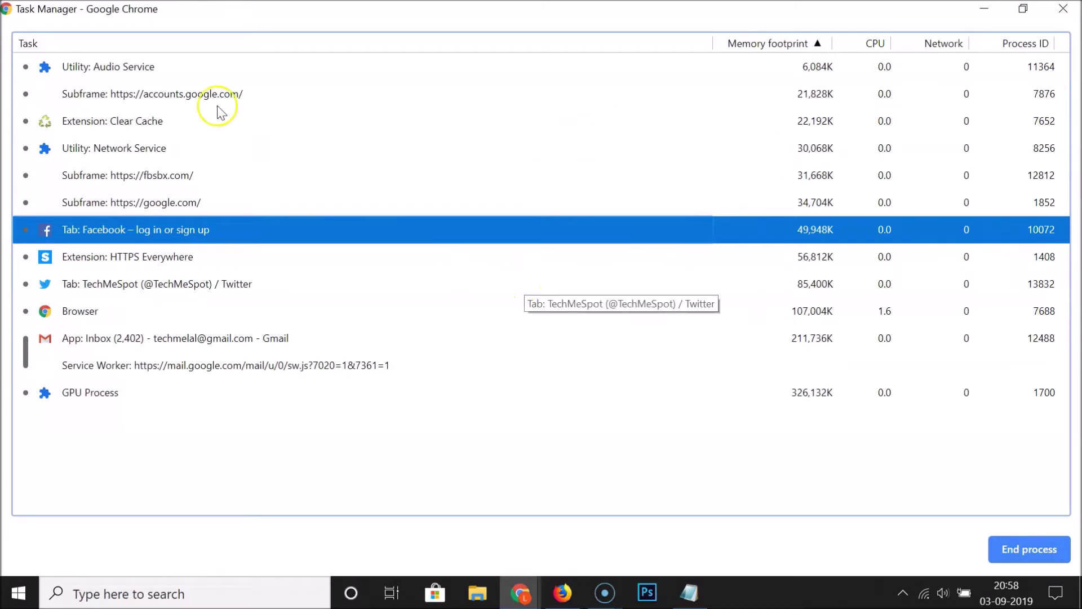
click(1023, 11)
drag(510, 96, 509, 108)
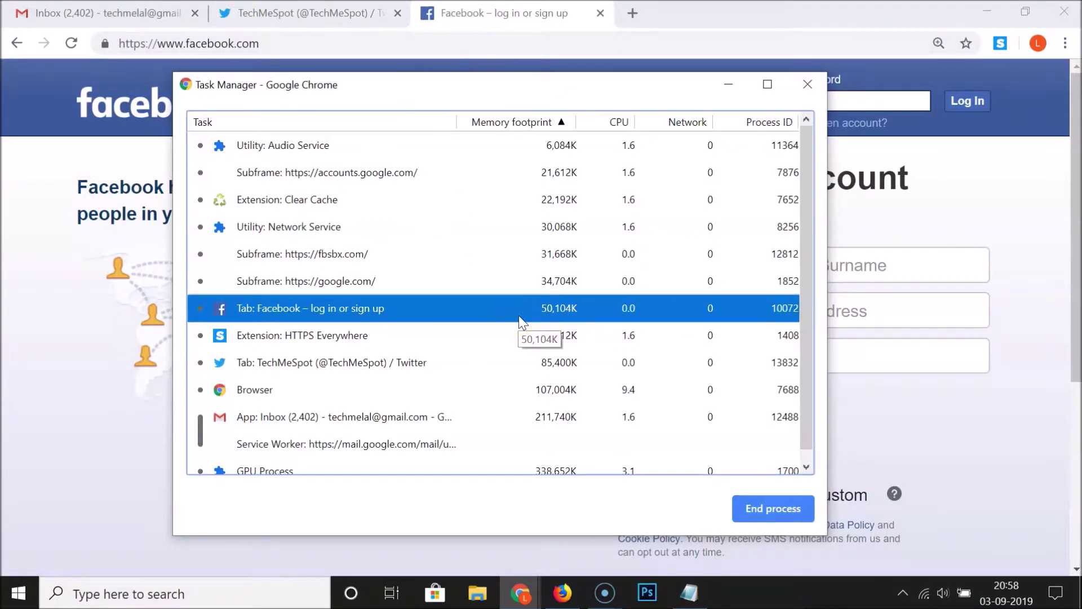
click(767, 88)
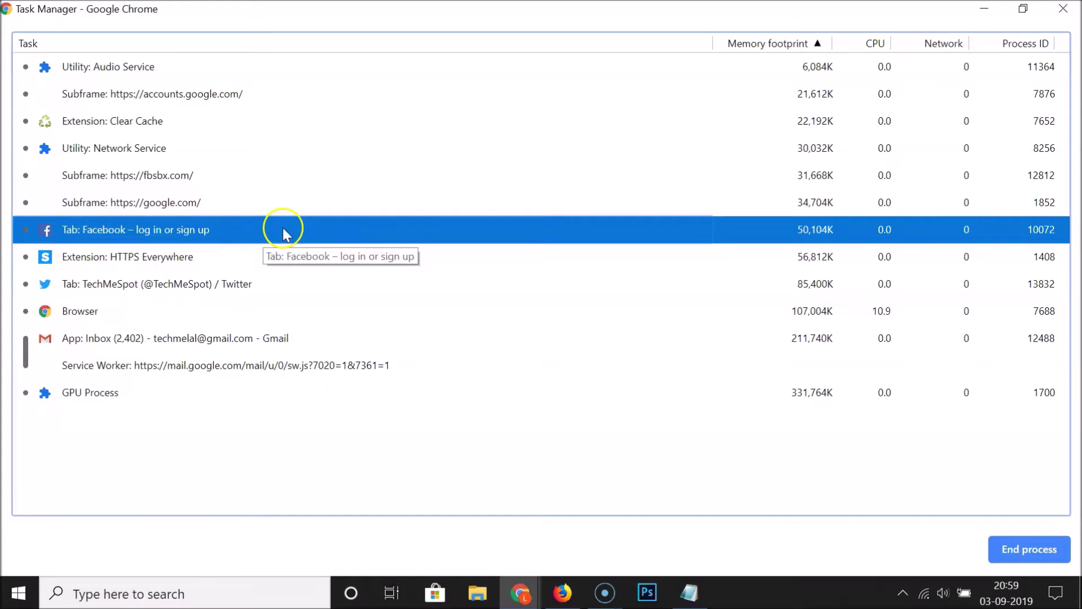
click(1031, 551)
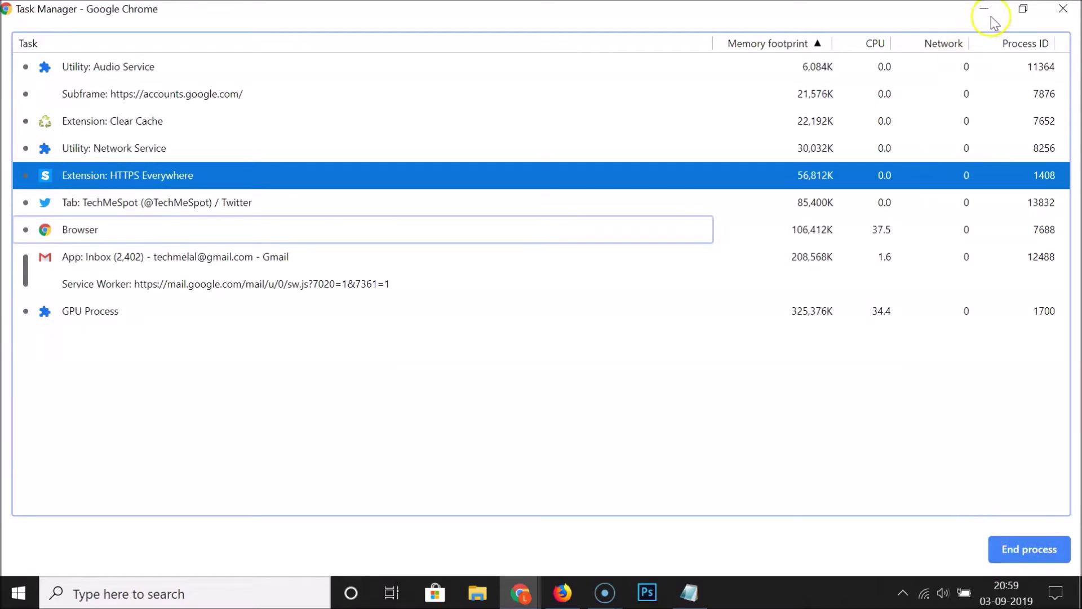
Restore the Task Manager to a window, move it lower, and minimize it
click(1022, 17)
drag(586, 90, 573, 127)
click(725, 127)
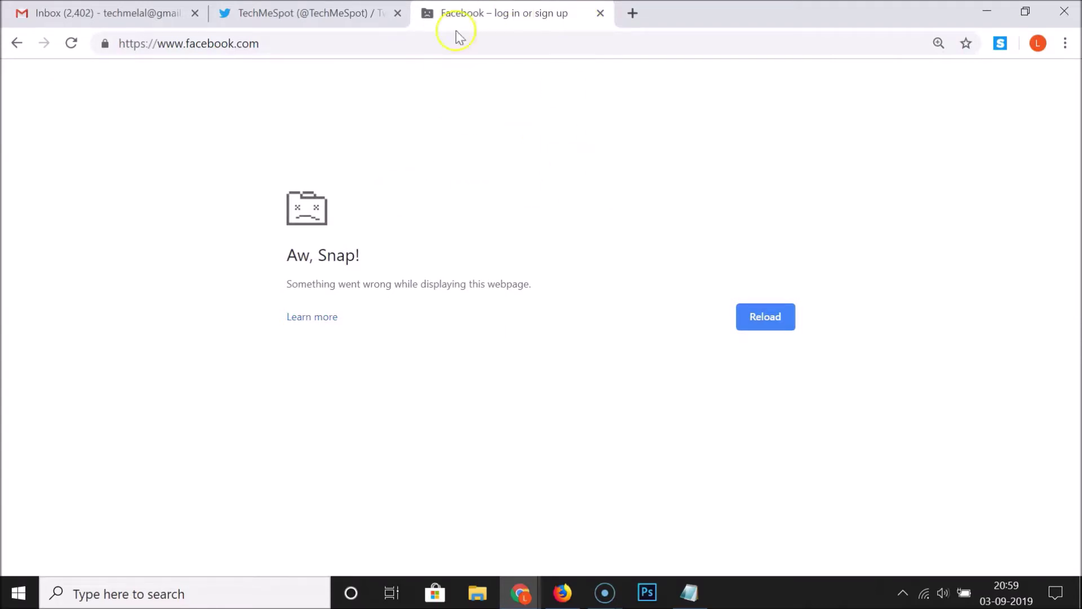
Reload the crashed Facebook page and bring the Task Manager back from the taskbar
click(70, 45)
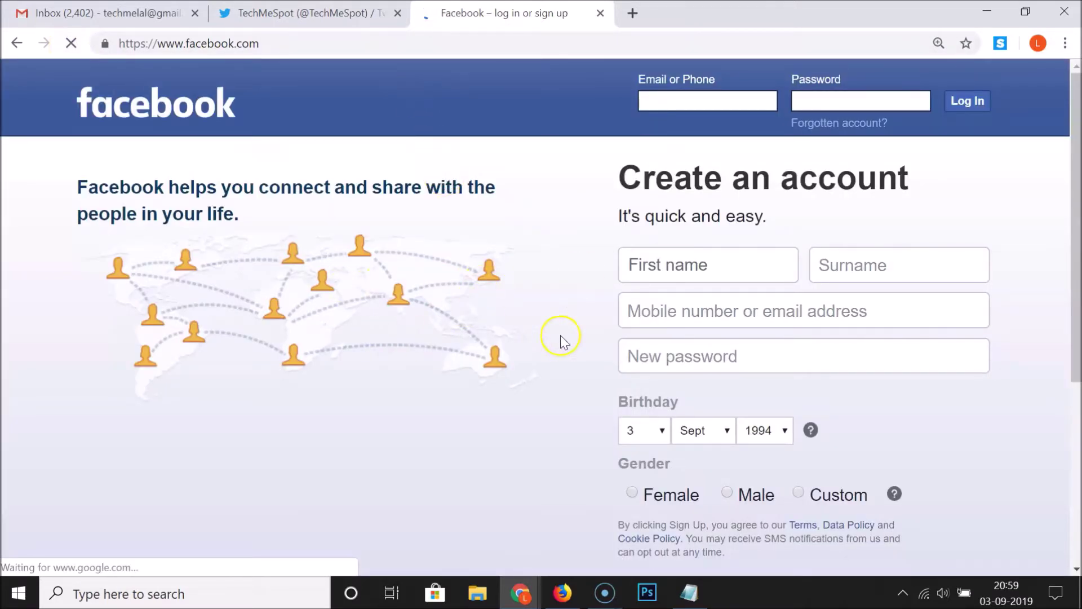
mouse_move(521, 591)
click(581, 544)
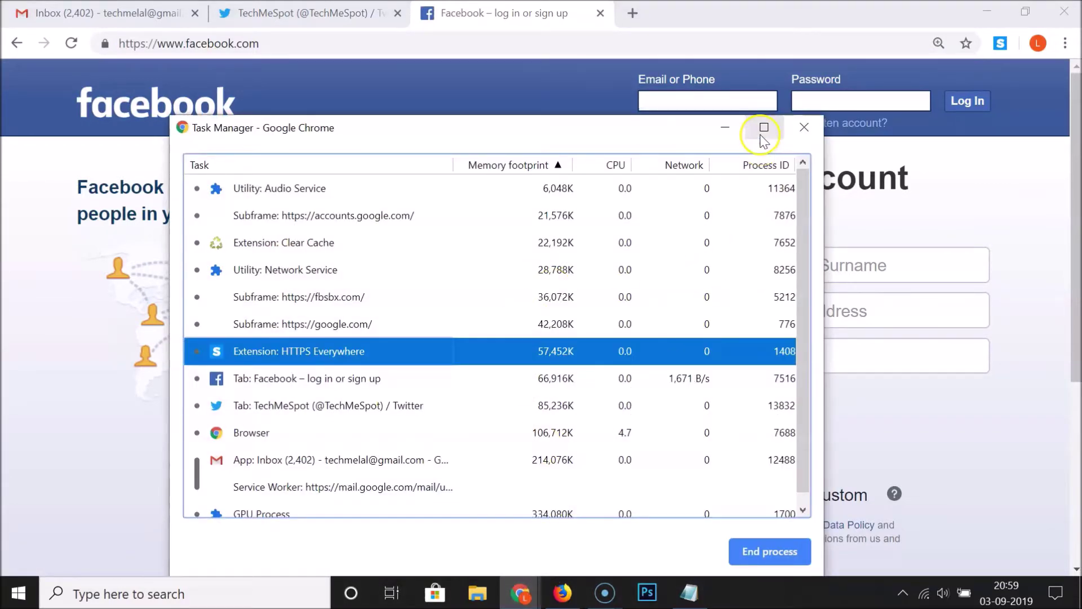
Maximize the Task Manager, jump to the Facebook tab from its row, then return and select that row
click(764, 128)
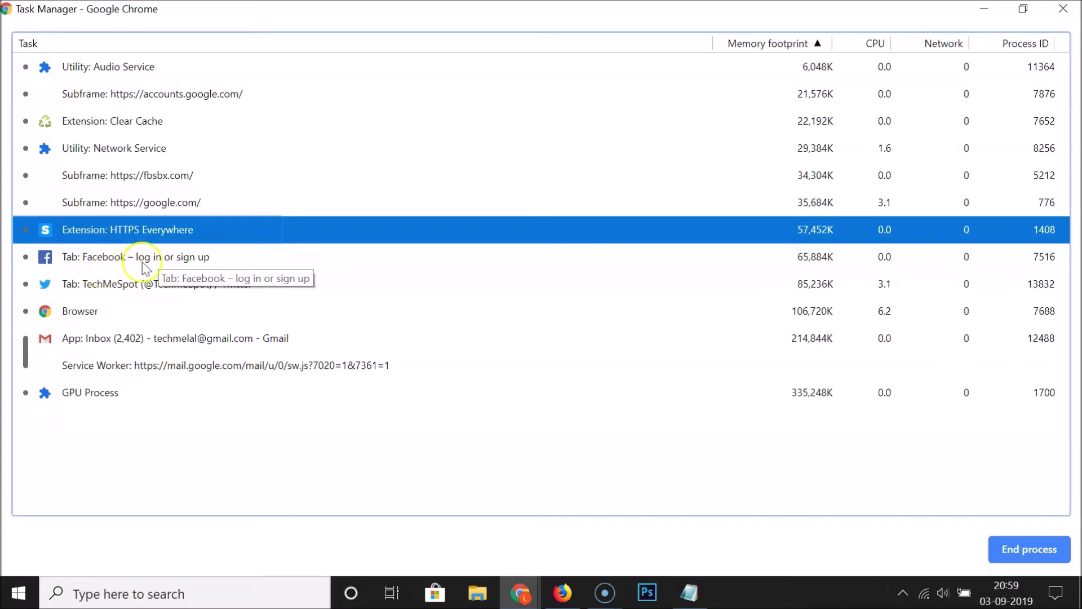
double_click(144, 260)
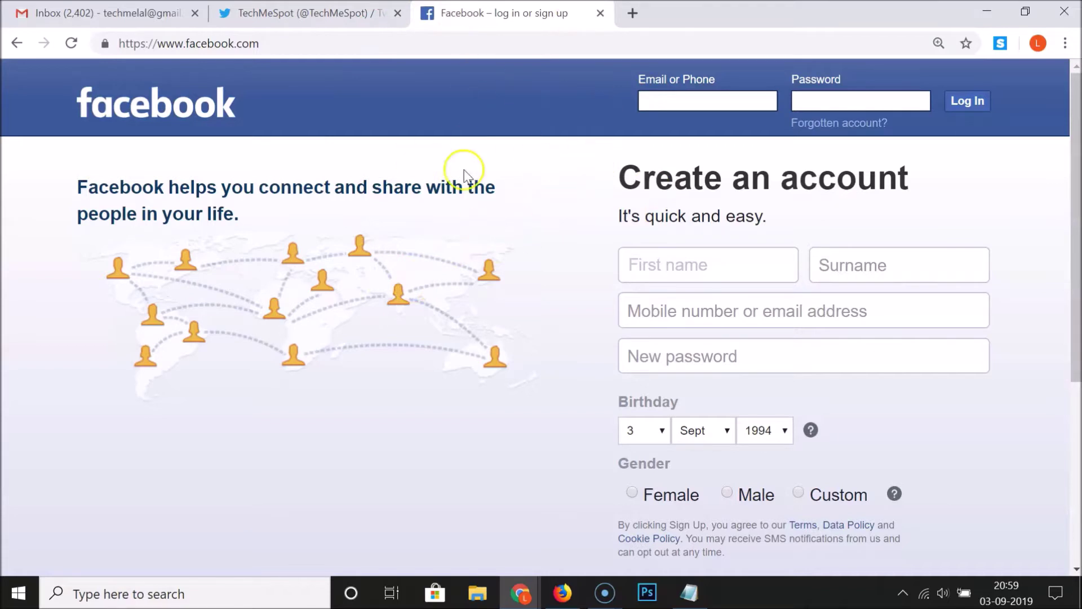
click(518, 596)
click(572, 538)
click(284, 252)
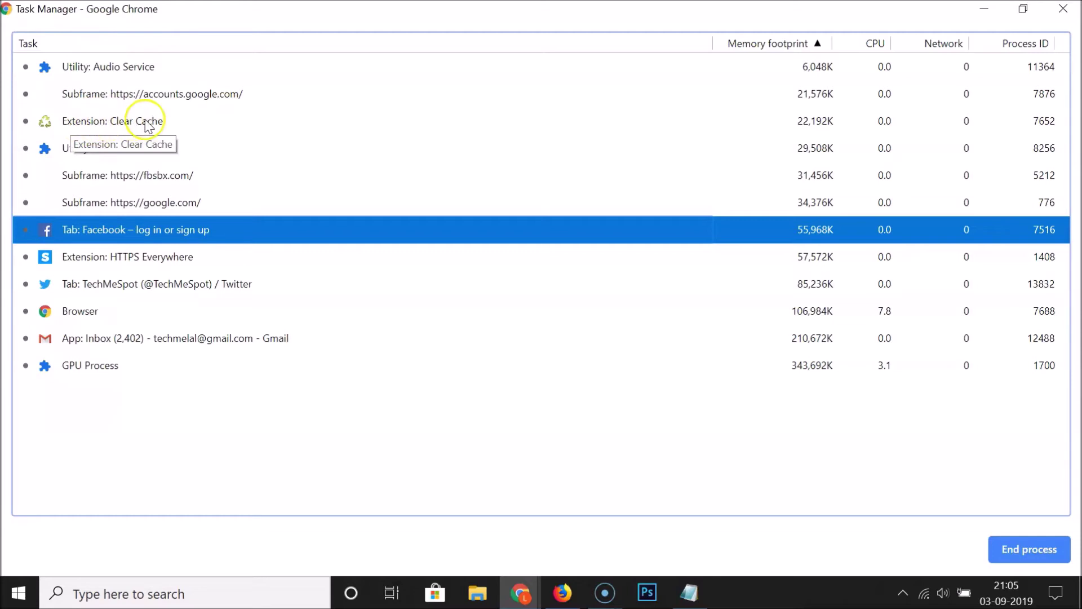
Open the Clear Cache extension's details, then close the Task Manager and return to Notepad
double_click(146, 122)
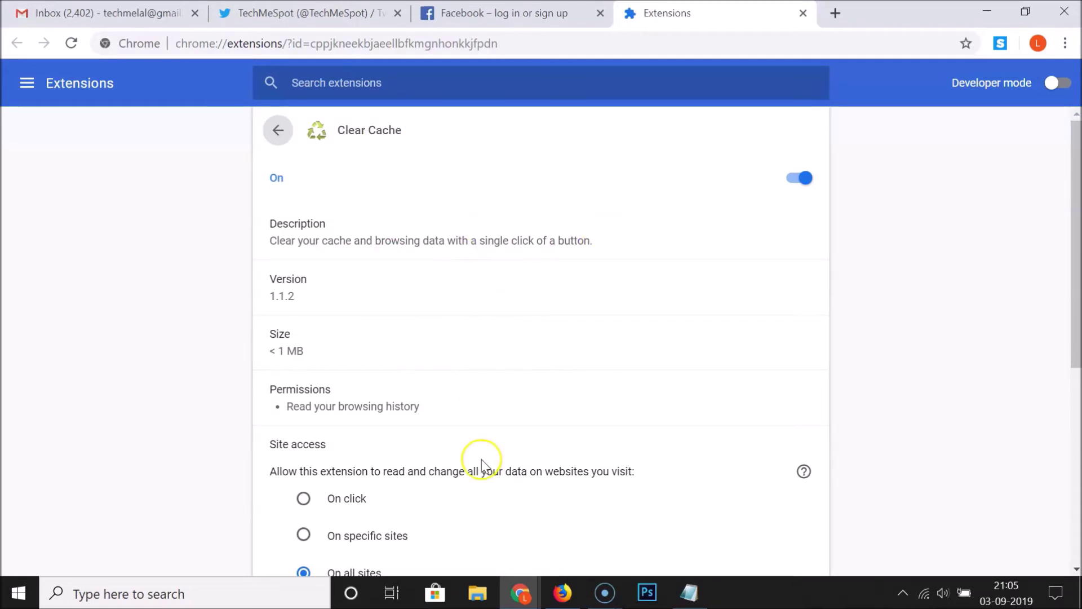
mouse_move(520, 591)
click(616, 530)
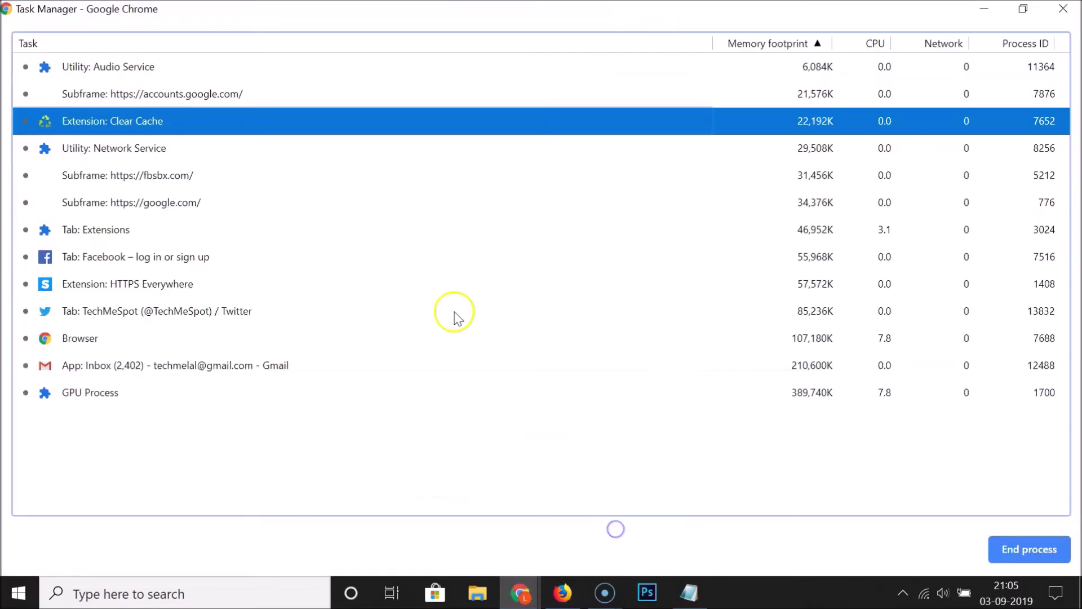
click(1064, 9)
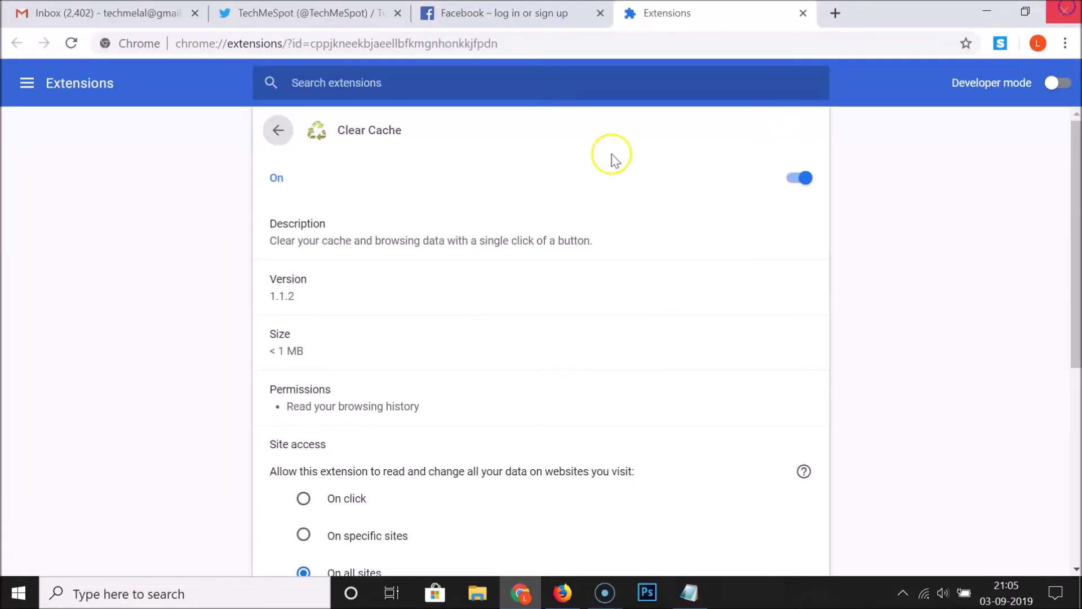
click(692, 598)
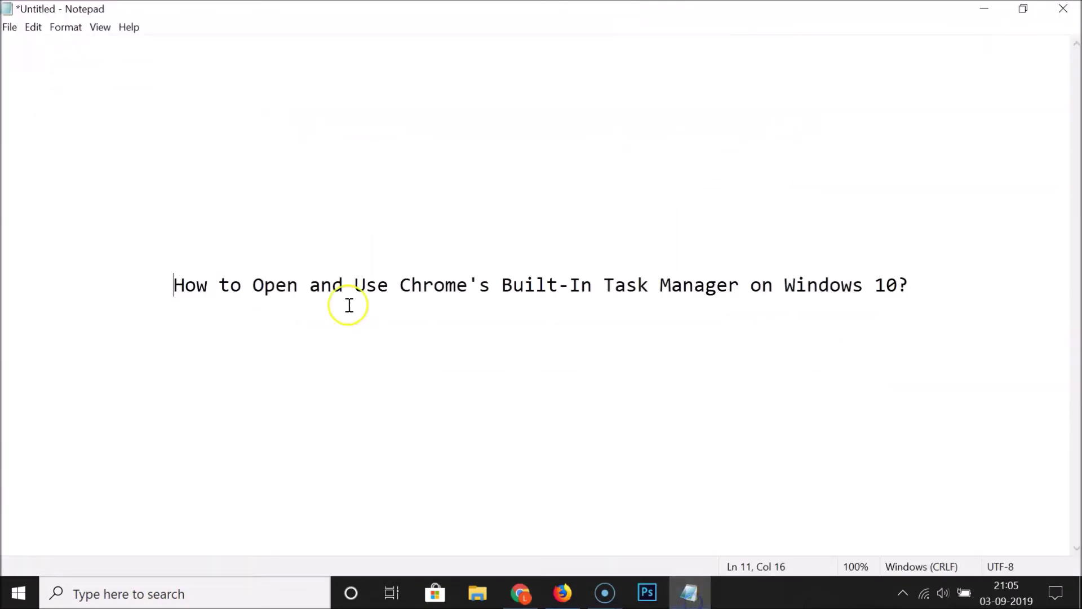